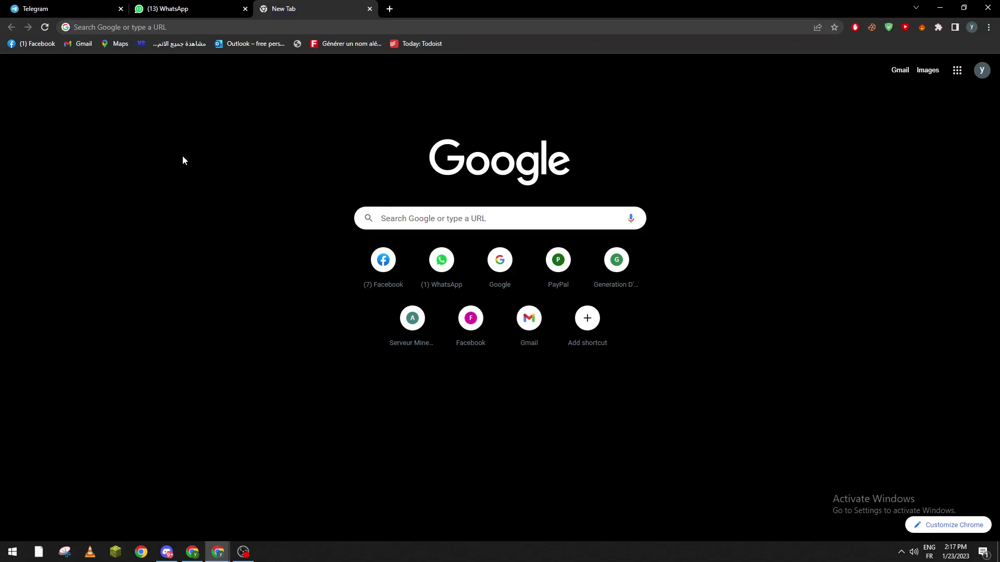
# - Search Google for 'midjourney' and open the official Midjourney website
pyautogui.click(348, 28)
pyautogui.write('midjourney')
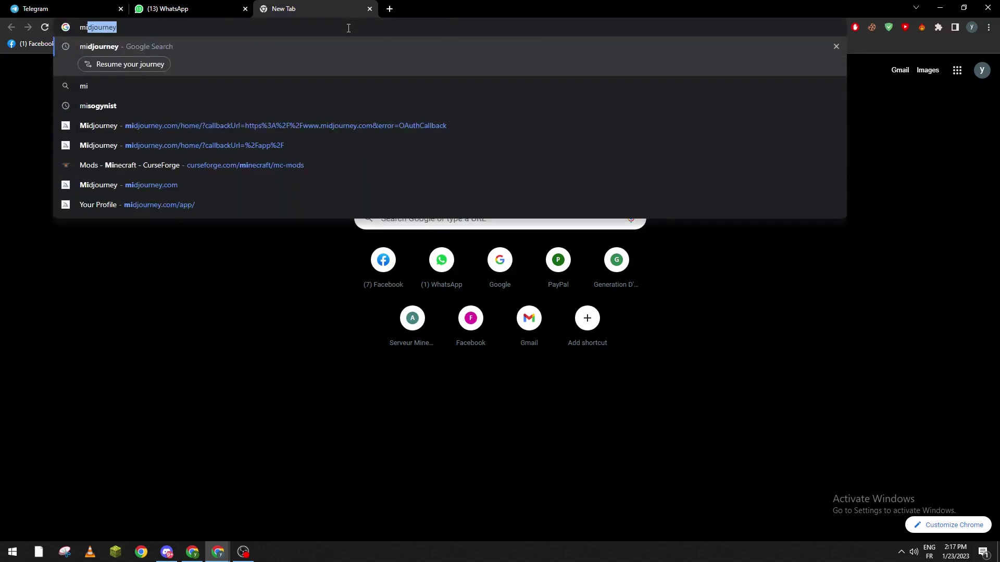
pyautogui.press('Return')
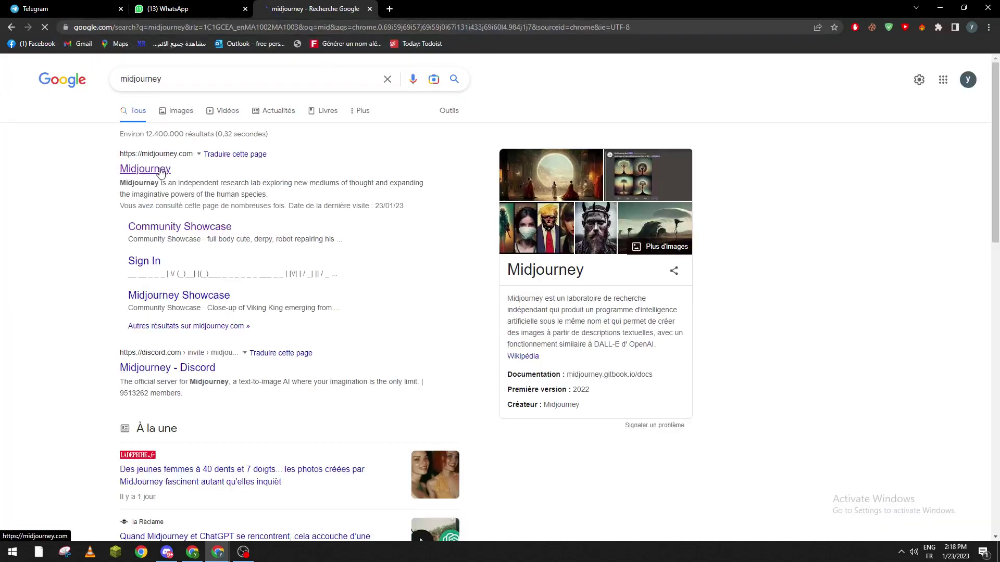
pyautogui.click(145, 168)
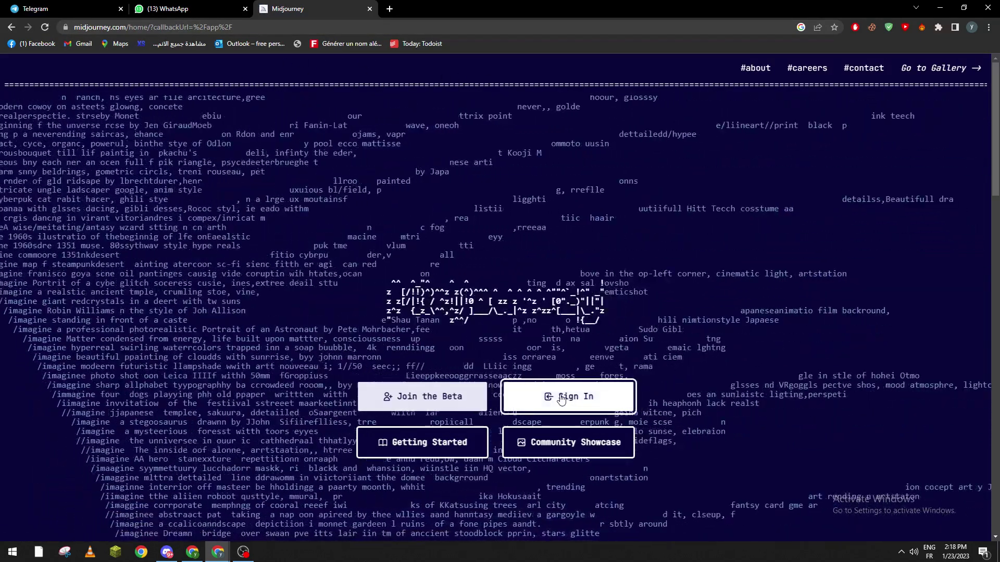
# - Sign in to Midjourney with Discord and authorize the Midjourney Bot
pyautogui.click(570, 396)
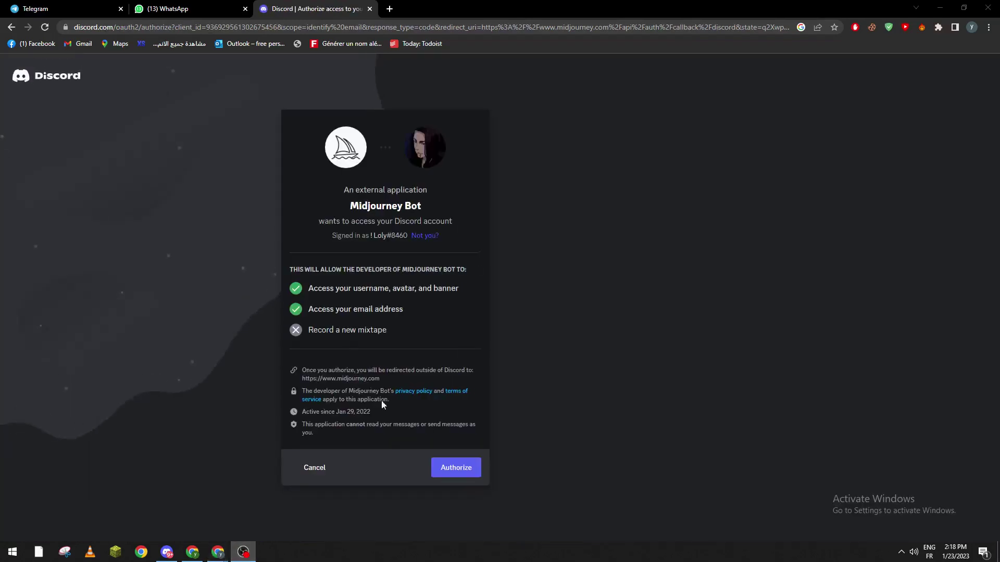
pyautogui.click(472, 472)
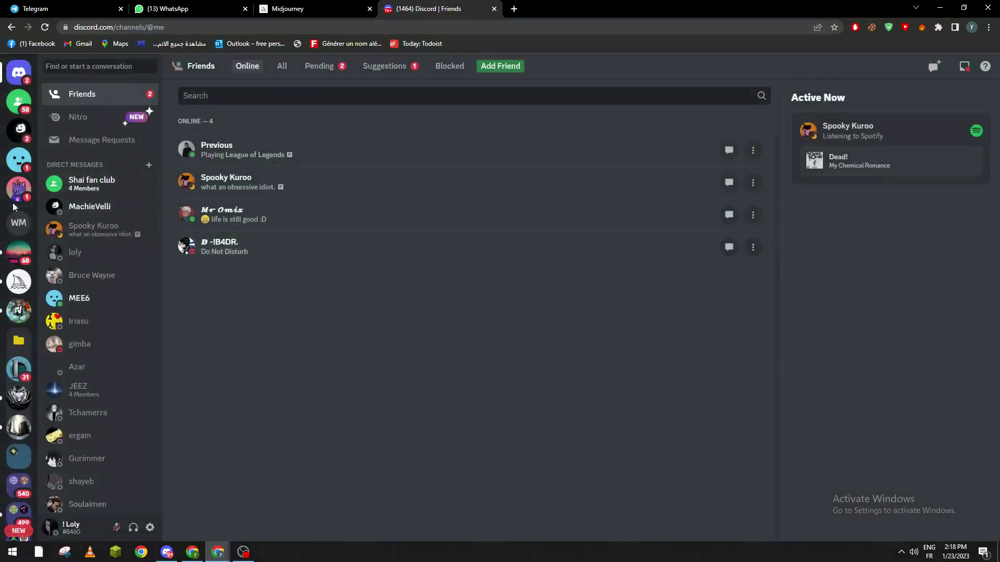
# - Open the Midjourney Discord server and jump to the newest newbies-111 messages
pyautogui.click(19, 281)
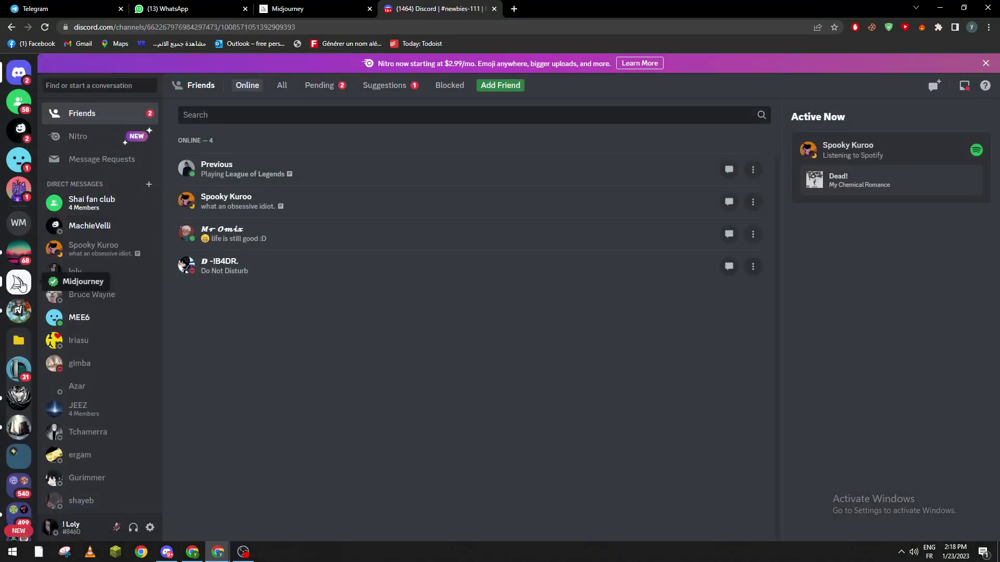
pyautogui.scroll(-1, 997, 403)
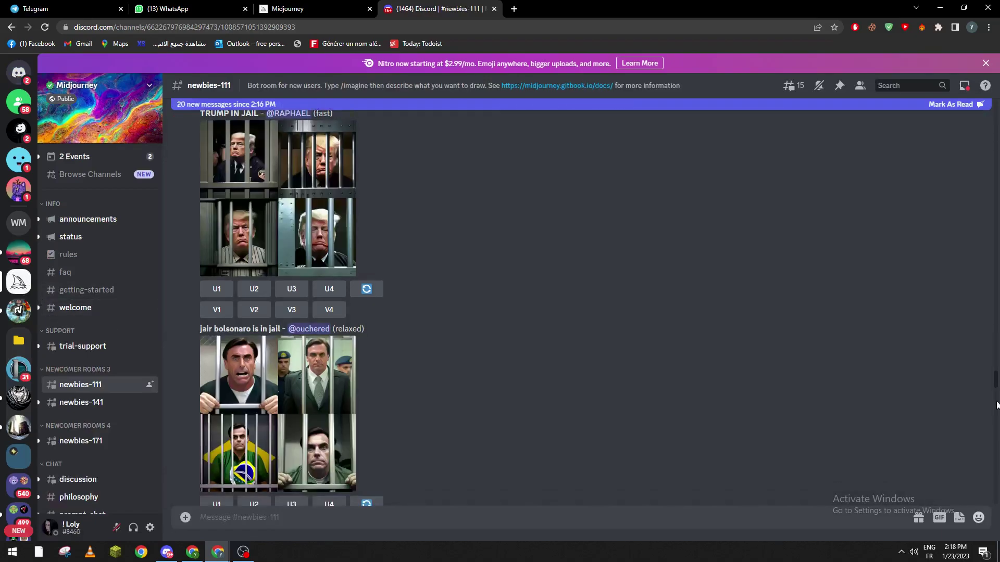
pyautogui.press('Escape')
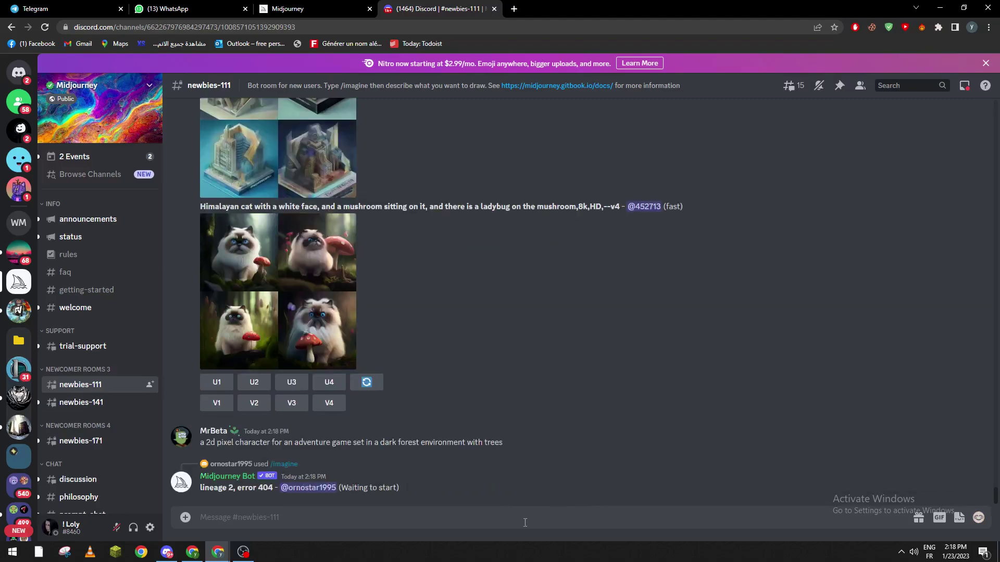
pyautogui.scroll(8, 991, 452)
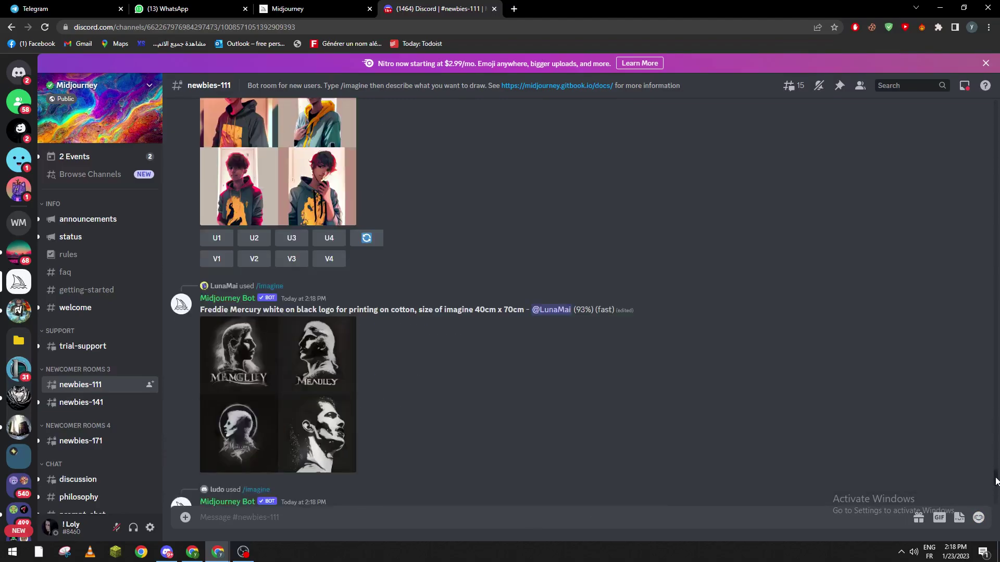
pyautogui.scroll(-5, 993, 464)
pyautogui.scroll(-5, 993, 464)
pyautogui.scroll(-5, 993, 464)
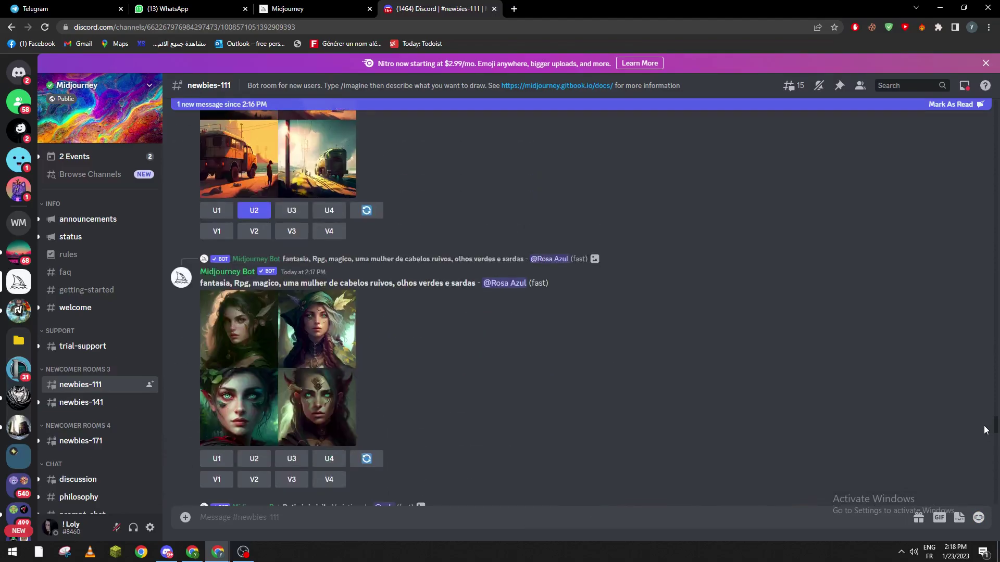
pyautogui.scroll(-5, 989, 500)
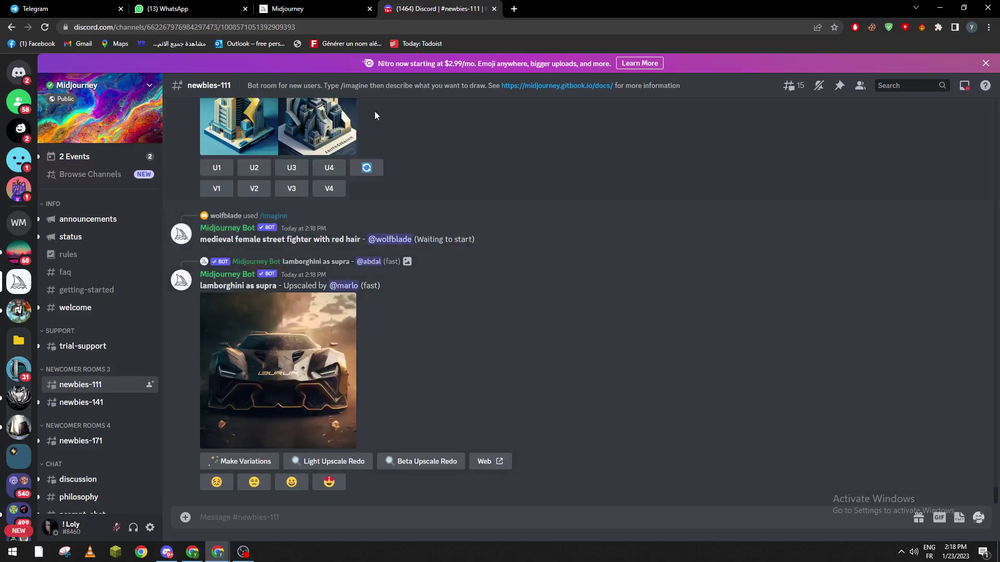
# - Back on the Midjourney site, open the personal gallery and close the plans notice
pyautogui.click(310, 12)
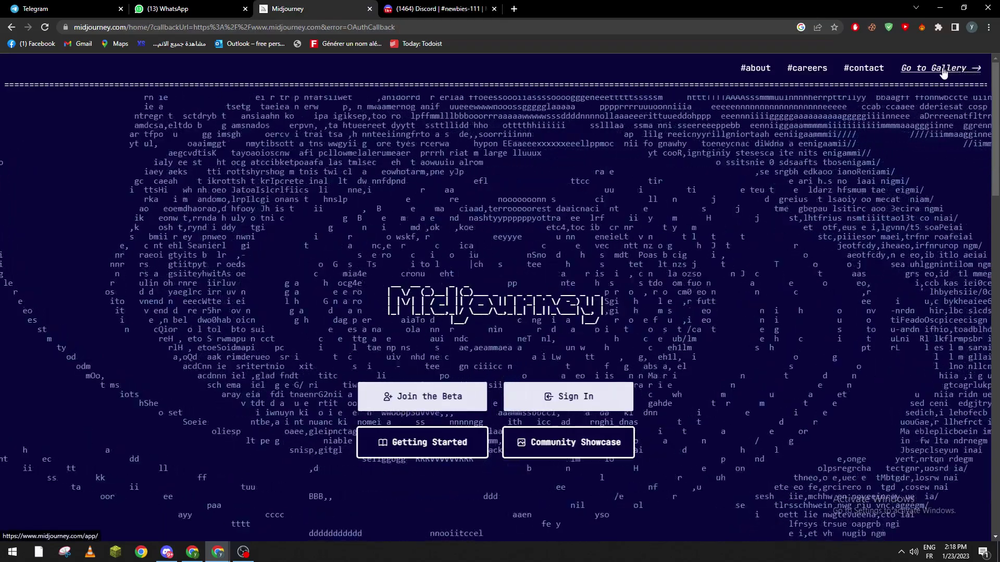
pyautogui.click(943, 70)
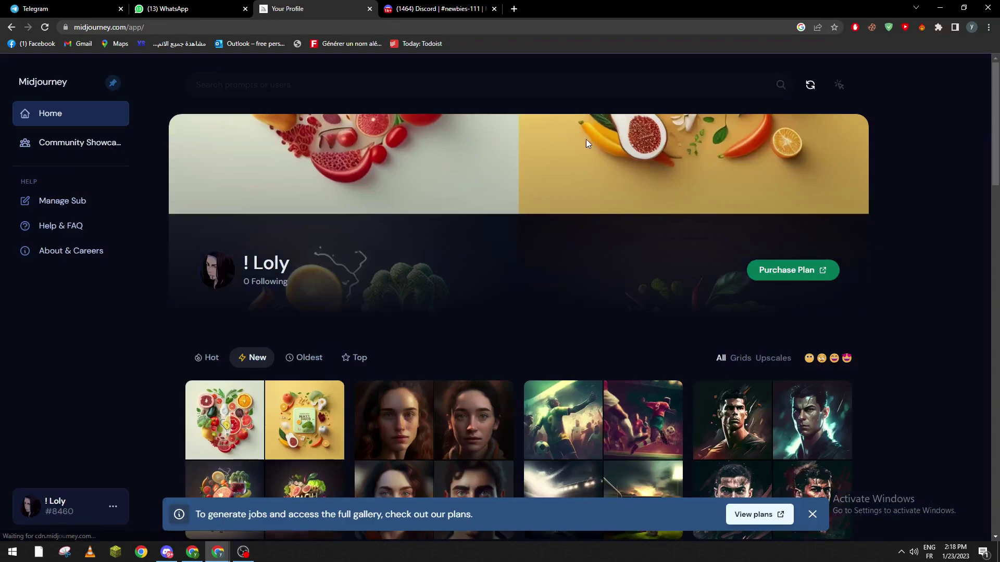
pyautogui.click(813, 515)
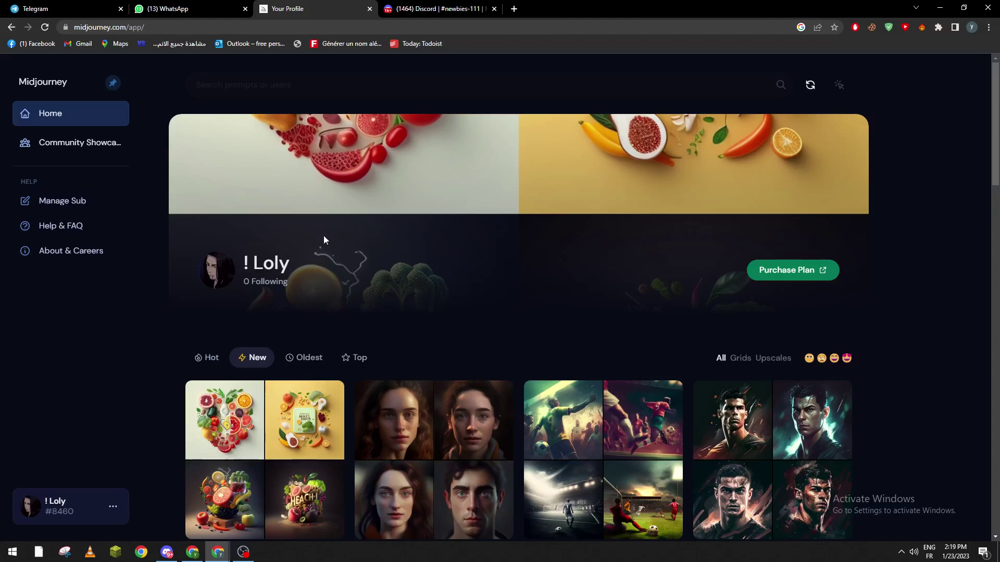
pyautogui.scroll(-4, 728, 200)
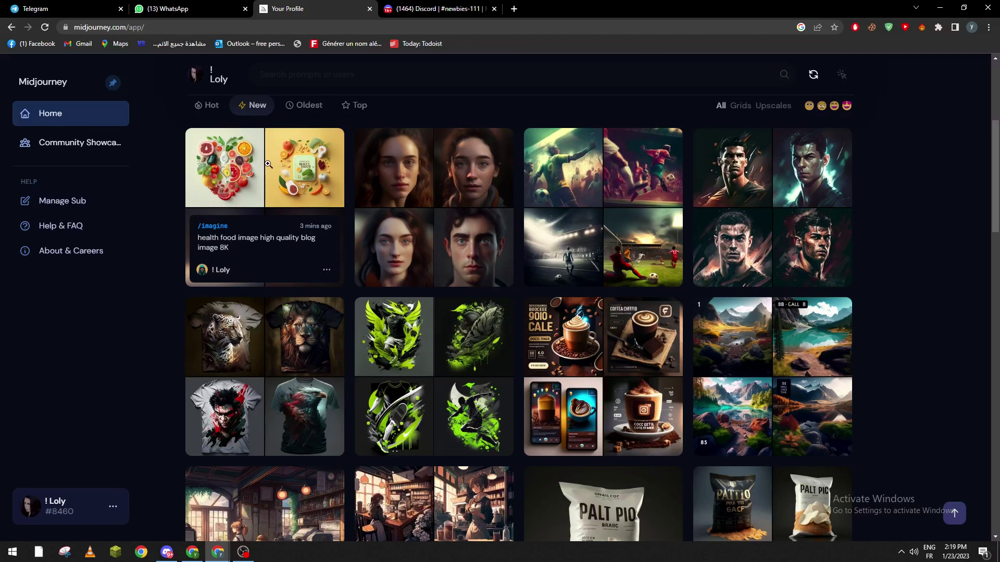
# - View the health food image grid, then advance through the next five images
pyautogui.click(289, 162)
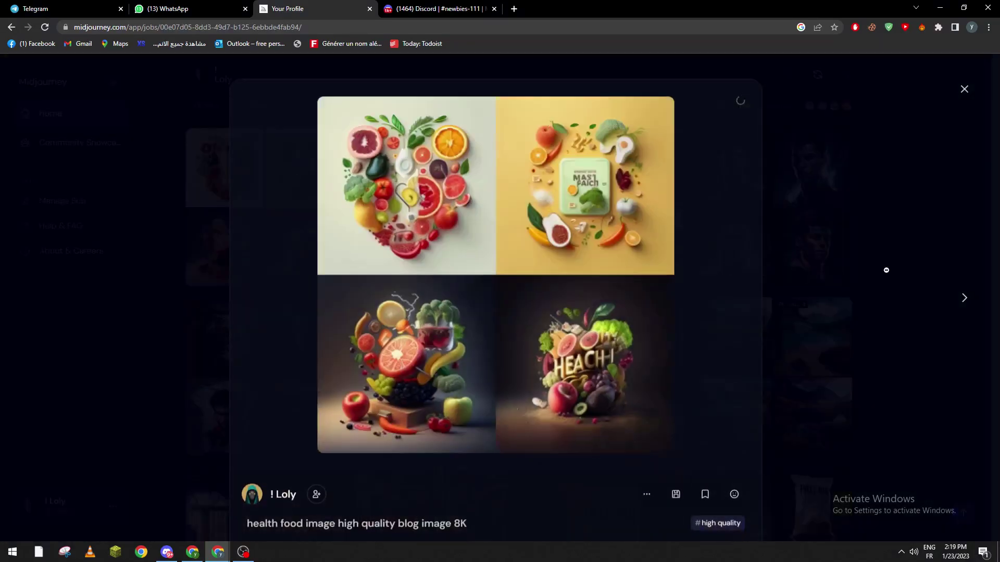
pyautogui.click(964, 297)
pyautogui.click(964, 298)
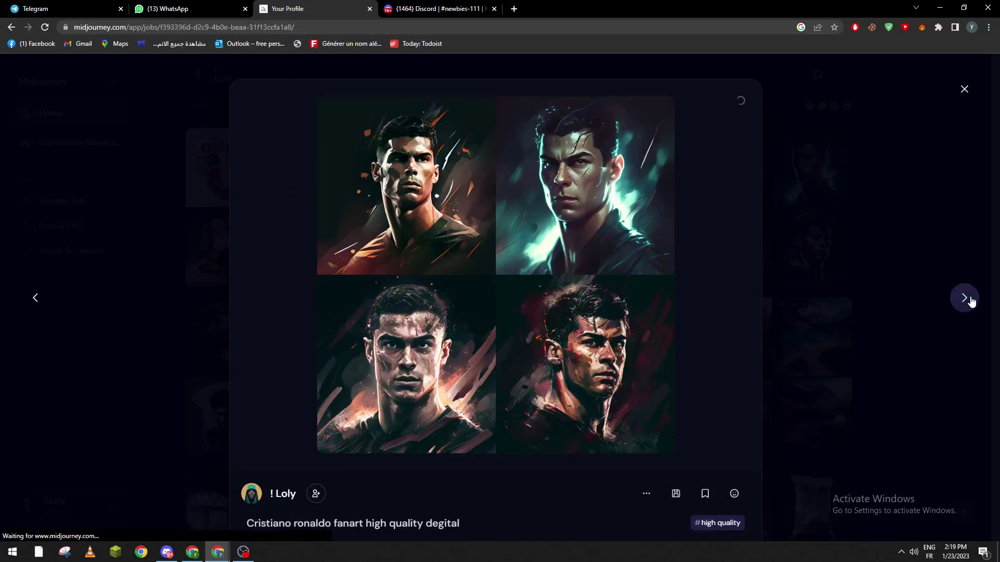
pyautogui.click(963, 297)
pyautogui.click(964, 298)
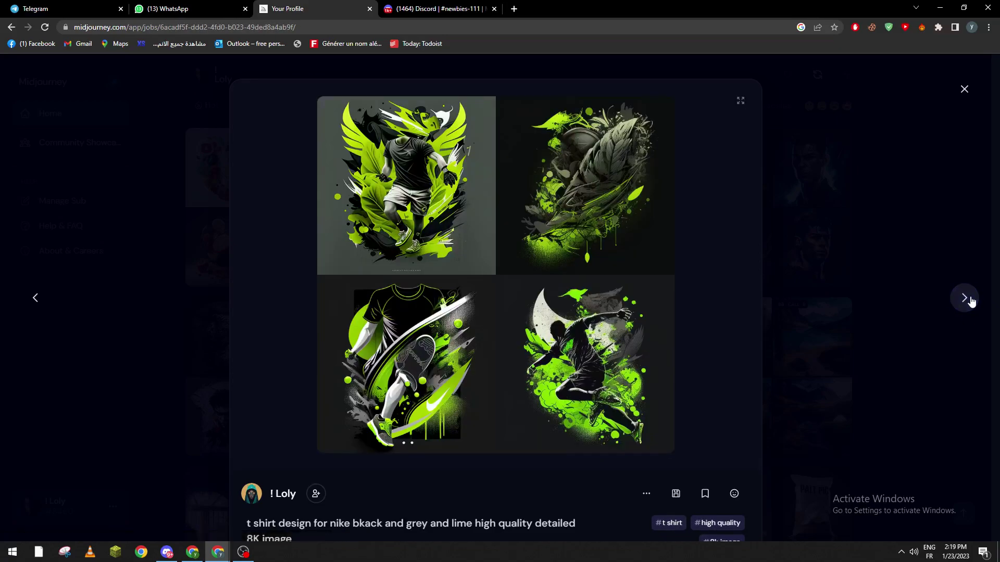
pyautogui.click(972, 302)
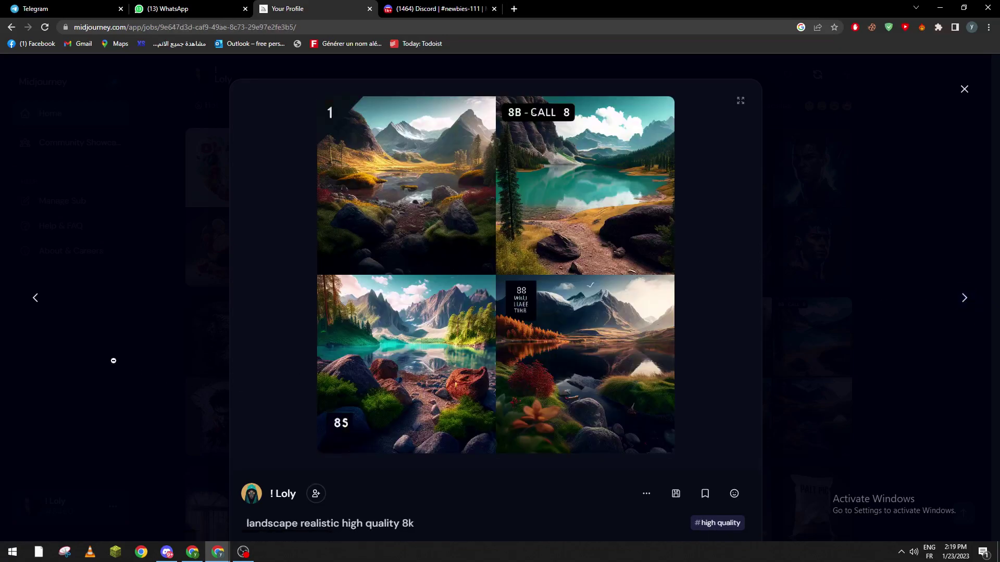
# - Go back to the coffee ads image, enlarge it, then close the detail view
pyautogui.click(35, 297)
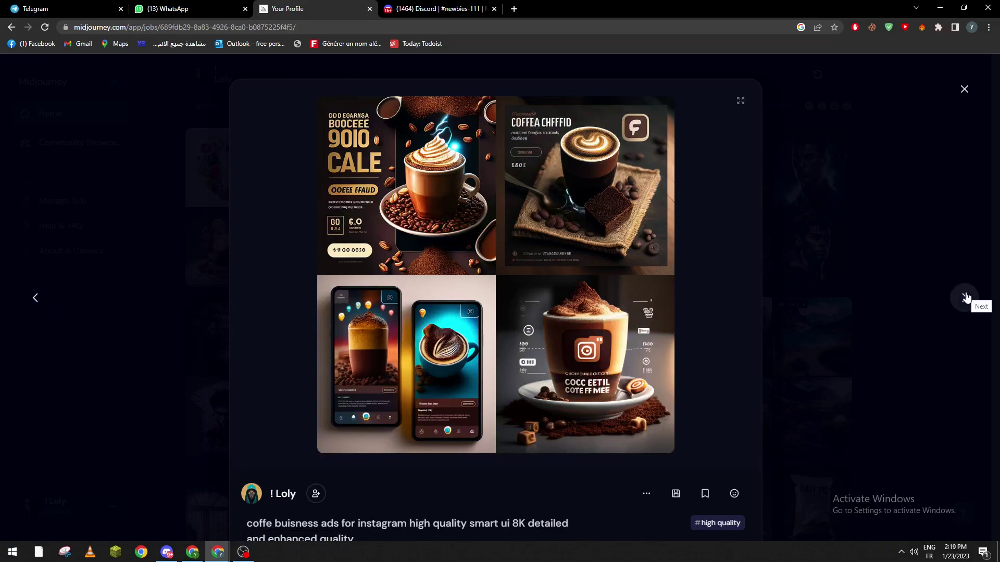
pyautogui.click(406, 167)
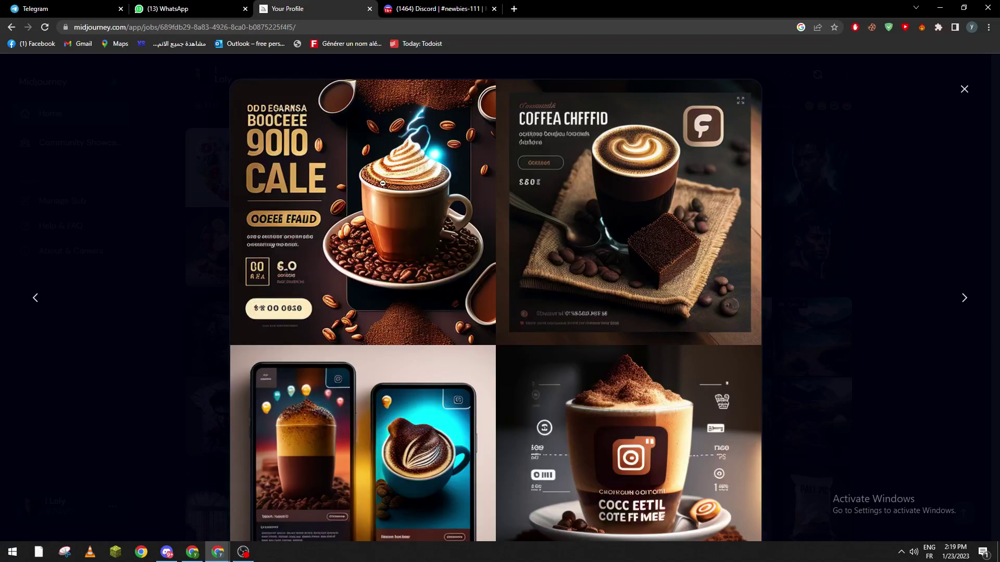
pyautogui.press('Escape')
pyautogui.scroll(-3, 953, 186)
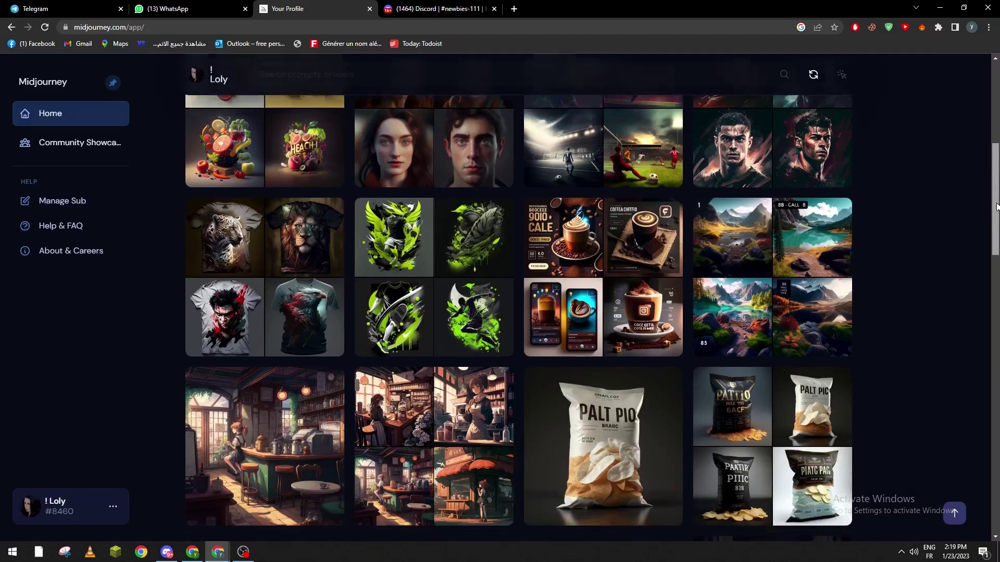
pyautogui.scroll(-2, 954, 185)
pyautogui.scroll(-3, 993, 209)
pyautogui.scroll(-3, 984, 266)
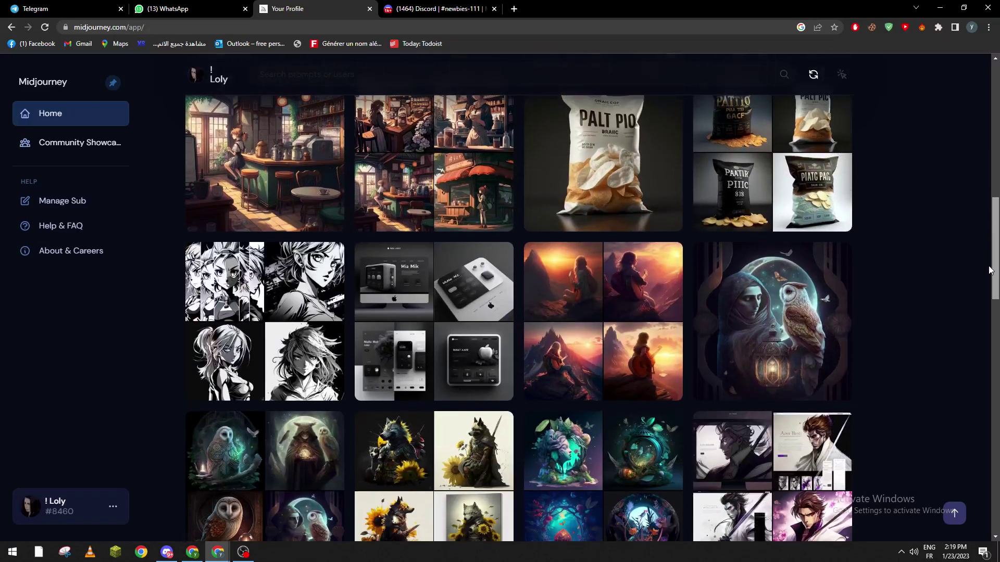
pyautogui.scroll(-3, 977, 312)
pyautogui.scroll(-2, 975, 324)
pyautogui.scroll(-4, 975, 324)
pyautogui.scroll(-3, 972, 355)
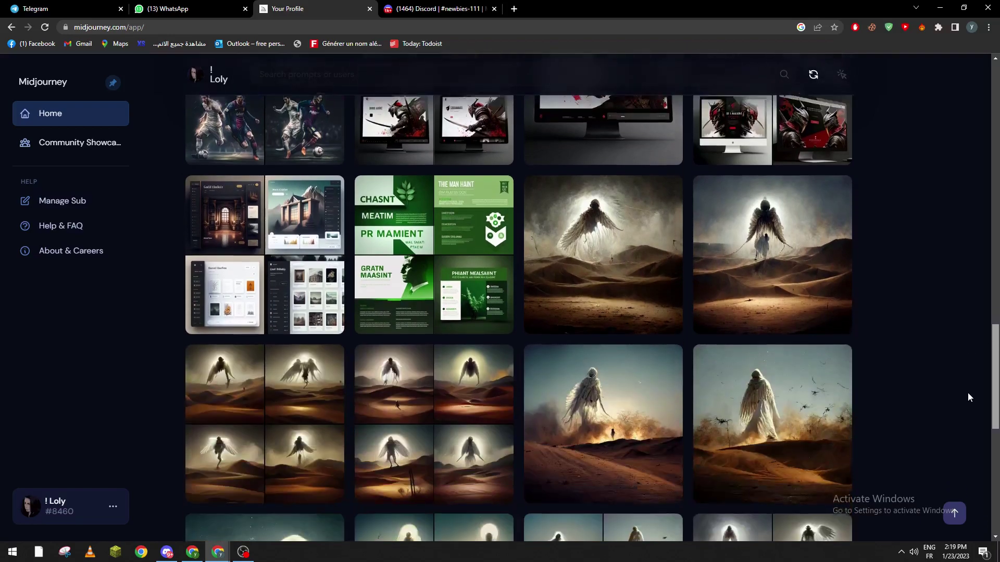
pyautogui.scroll(-1, 967, 392)
pyautogui.scroll(-8, 960, 419)
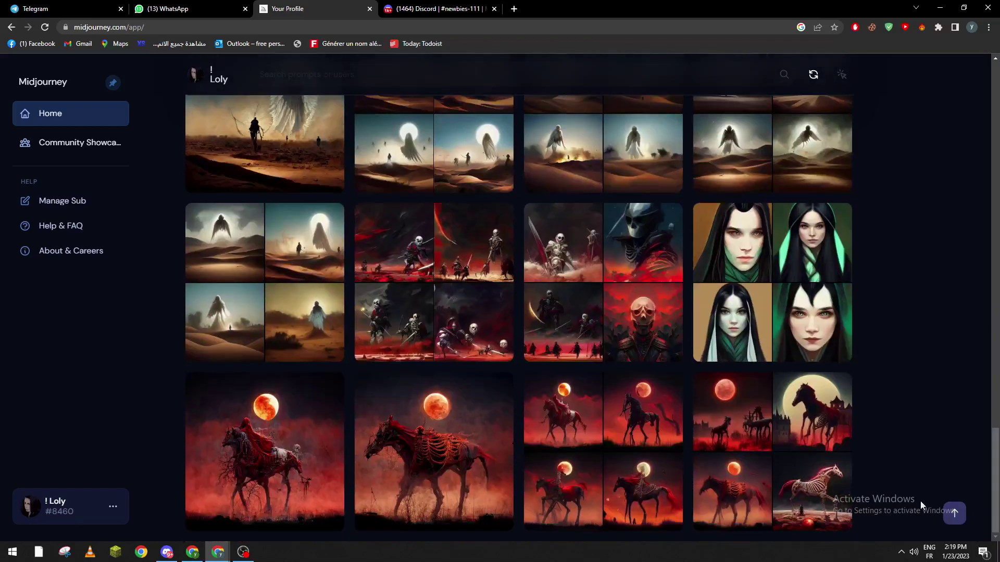
pyautogui.click(823, 456)
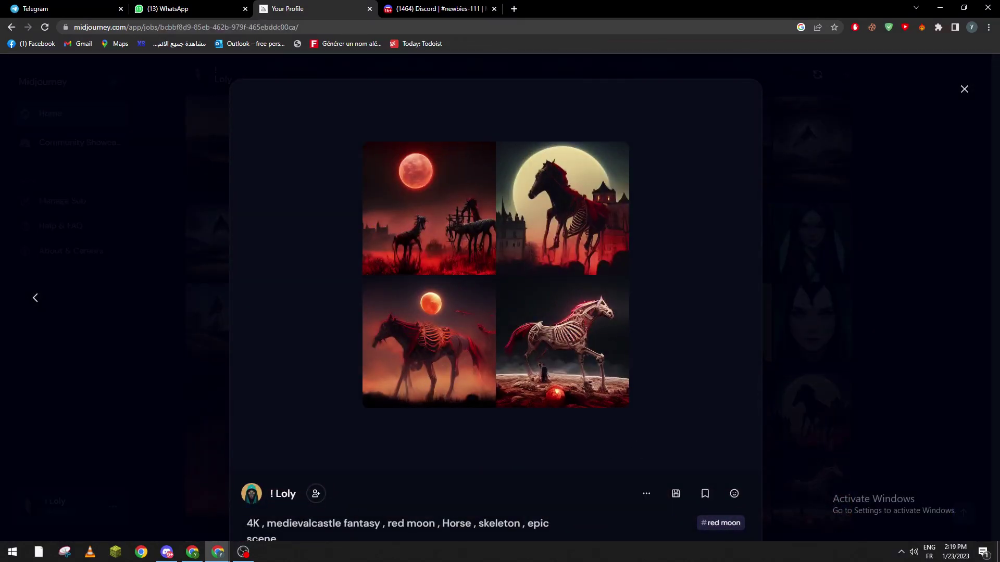
pyautogui.hotkey('ctrl', 'a')
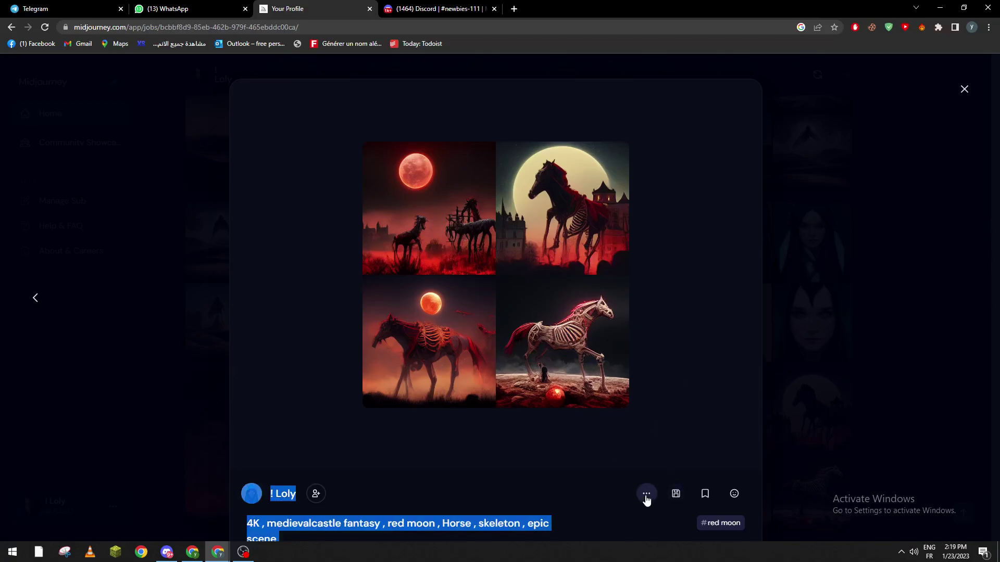
pyautogui.click(646, 494)
pyautogui.click(608, 504)
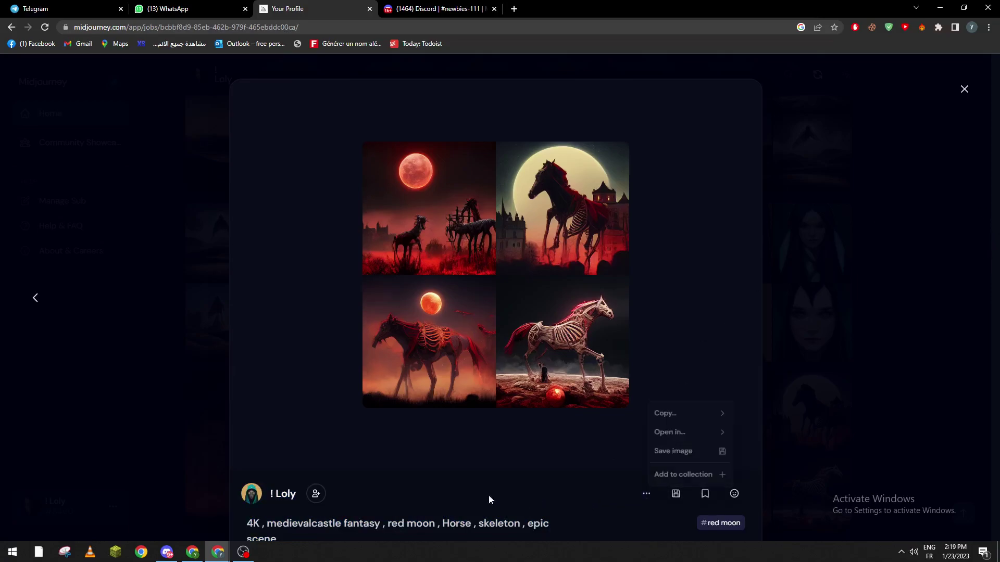
pyautogui.scroll(-5, 380, 507)
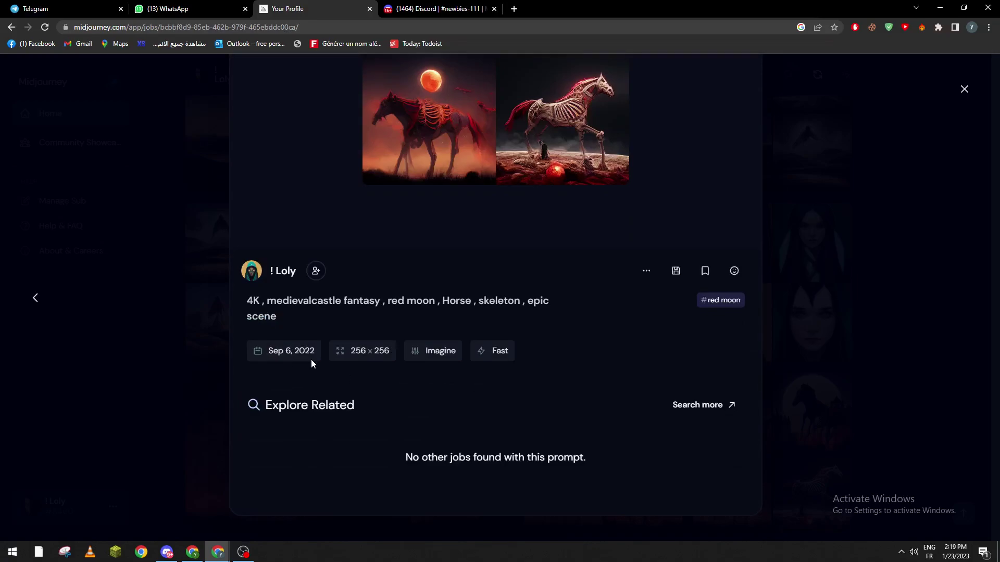
pyautogui.click(952, 347)
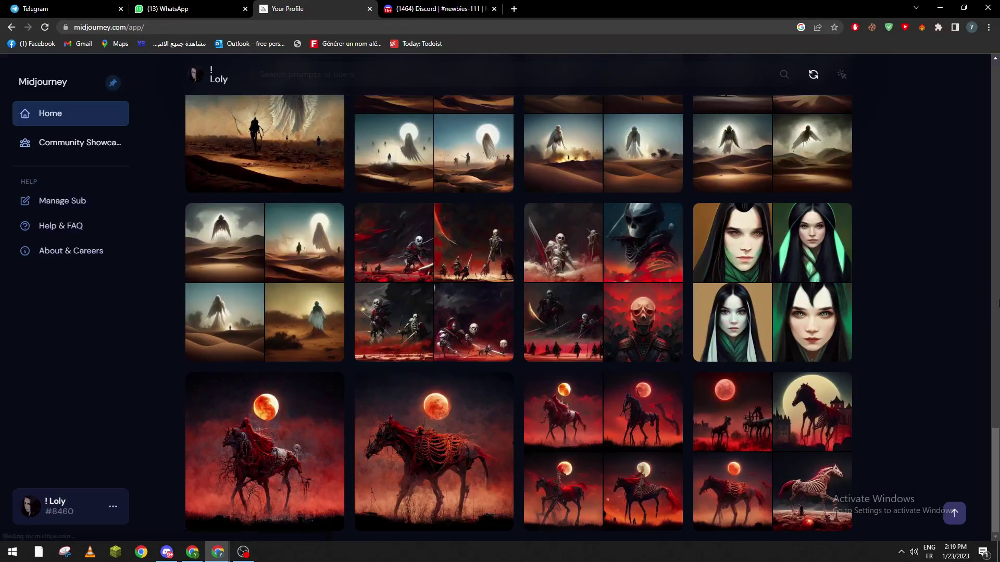
pyautogui.moveTo(994, 367); pyautogui.dragTo(994, 70)
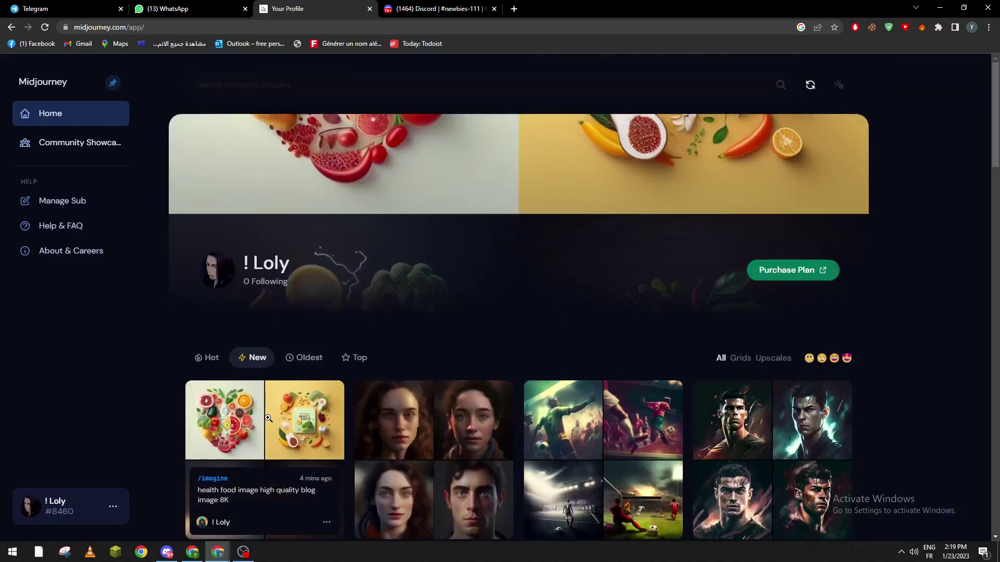
pyautogui.moveTo(995, 117); pyautogui.dragTo(995, 437)
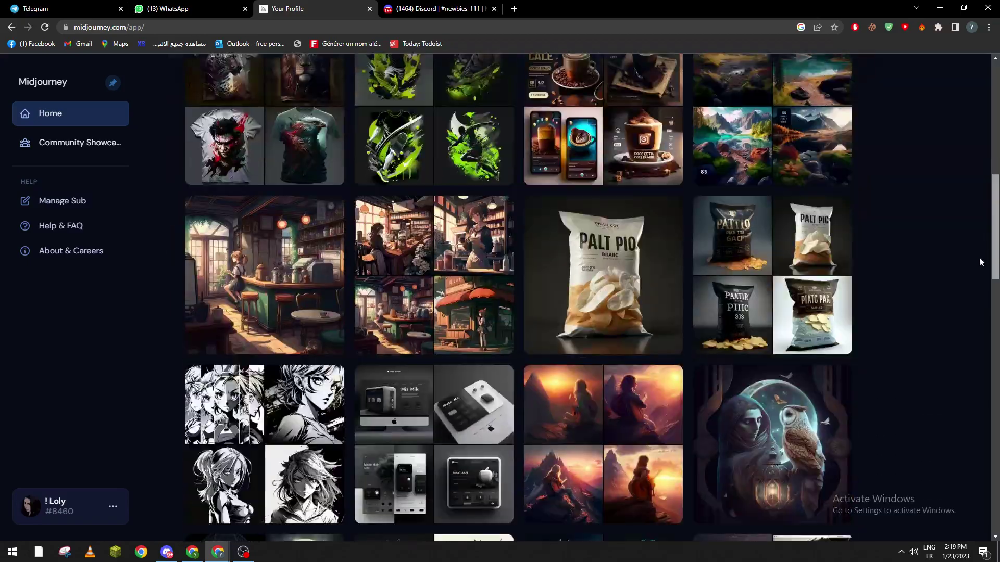
pyautogui.scroll(-3, 924, 471)
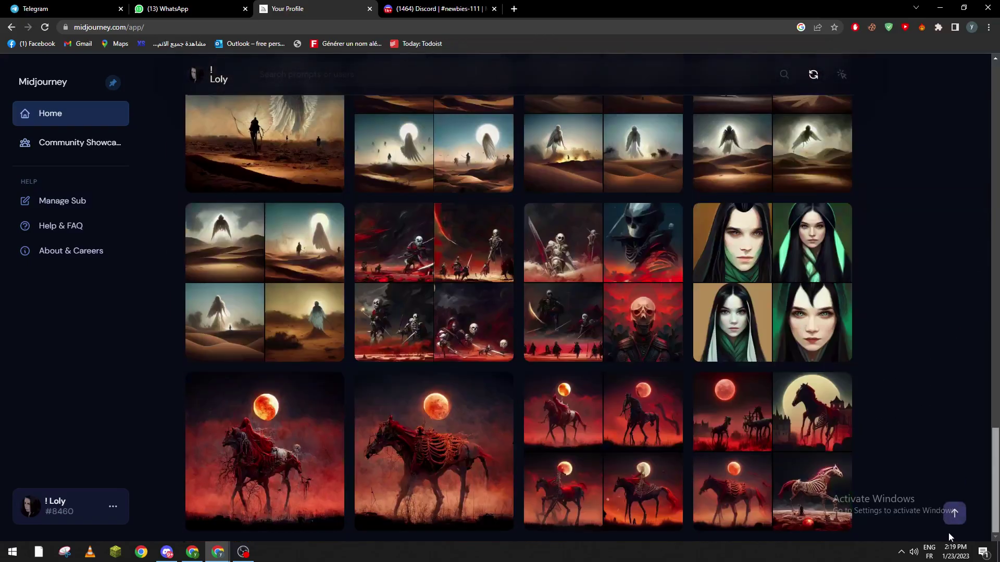
pyautogui.click(954, 514)
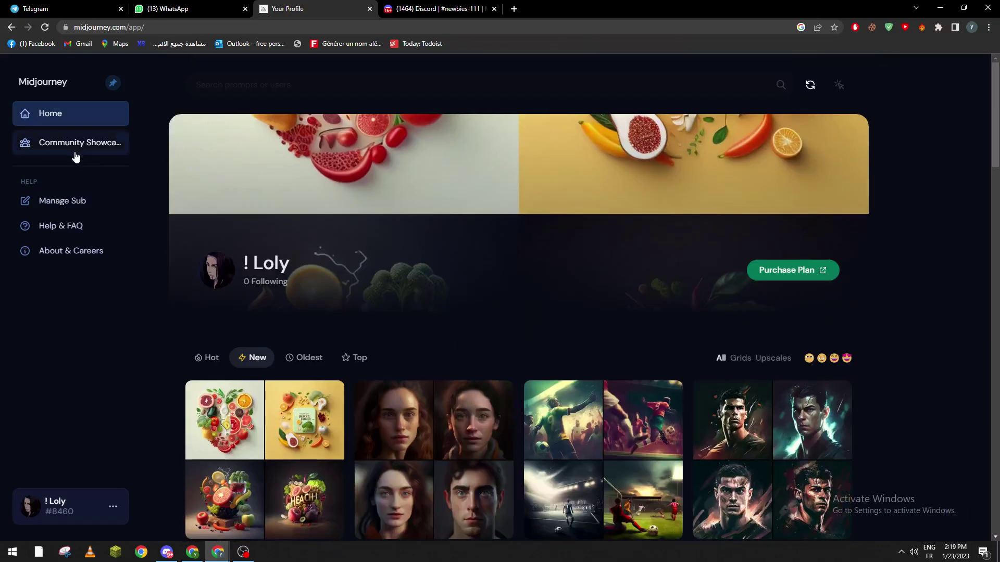
# - Open Community Showcase from the sidebar to view recent featured creations
pyautogui.click(76, 157)
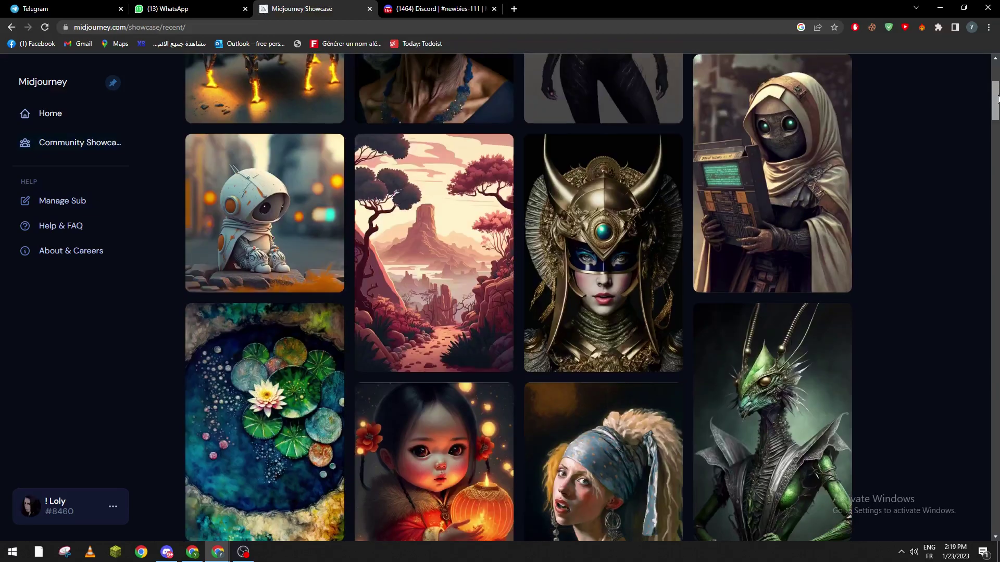
pyautogui.moveTo(992, 80); pyautogui.dragTo(992, 81)
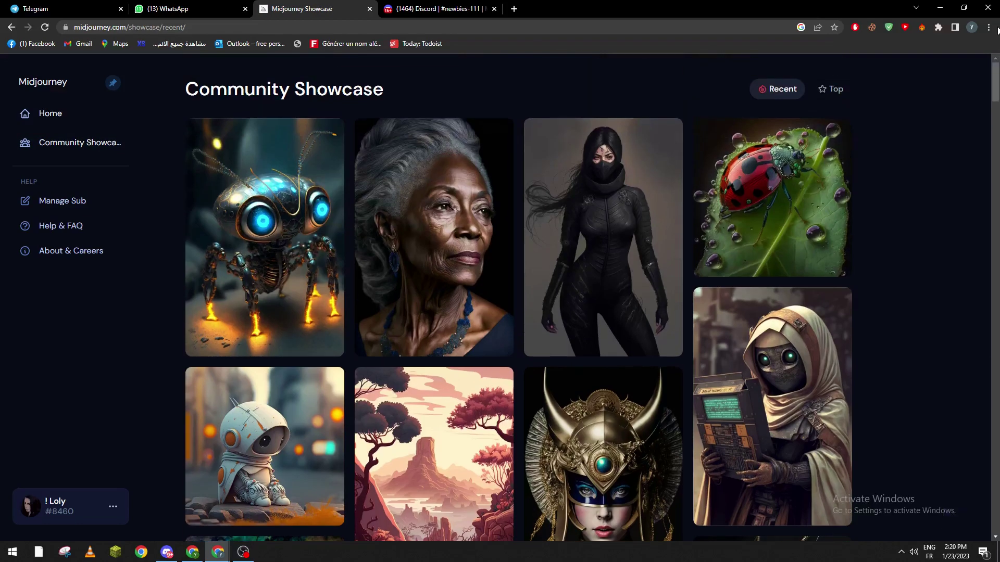